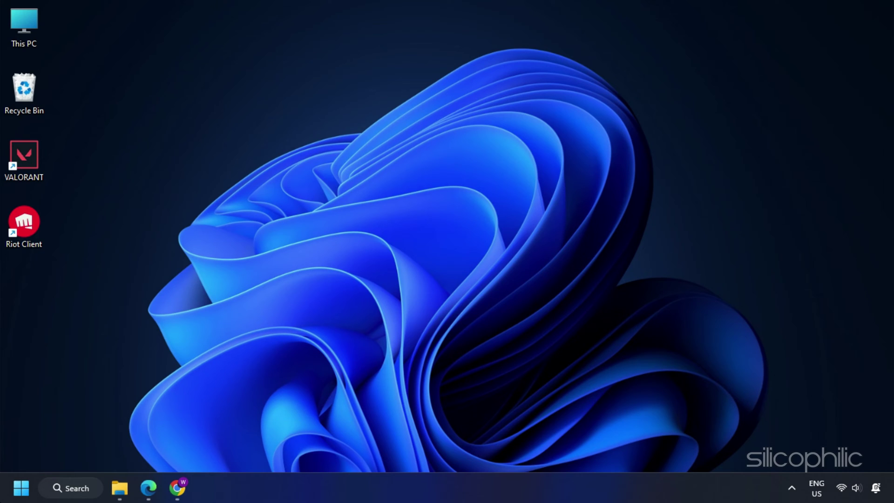
Step: End the Riot Client process from Task Manager's Processes list via the Start power menu
{"action": "right_click", "coordinate": [21, 488]}
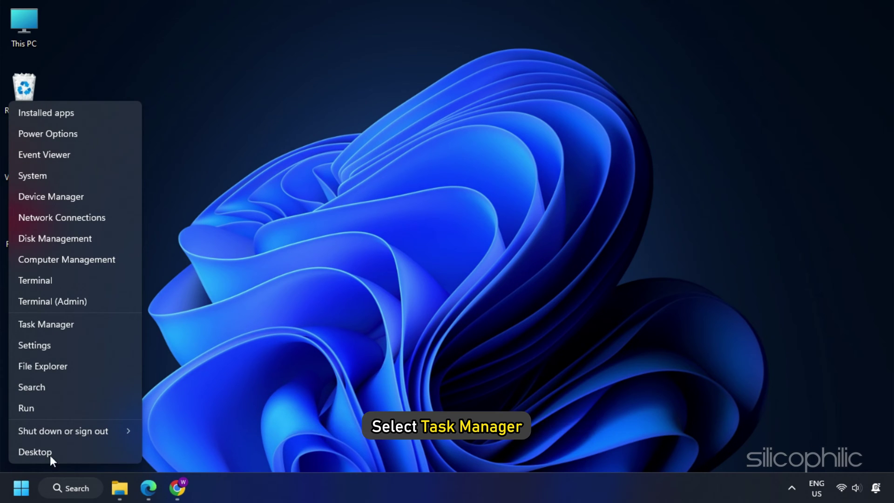
{"action": "left_click", "coordinate": [88, 323]}
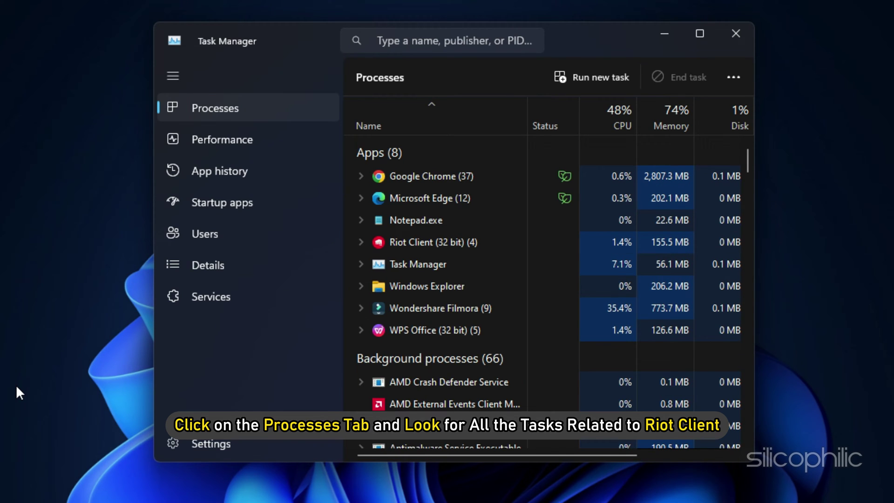
{"action": "right_click", "coordinate": [452, 241]}
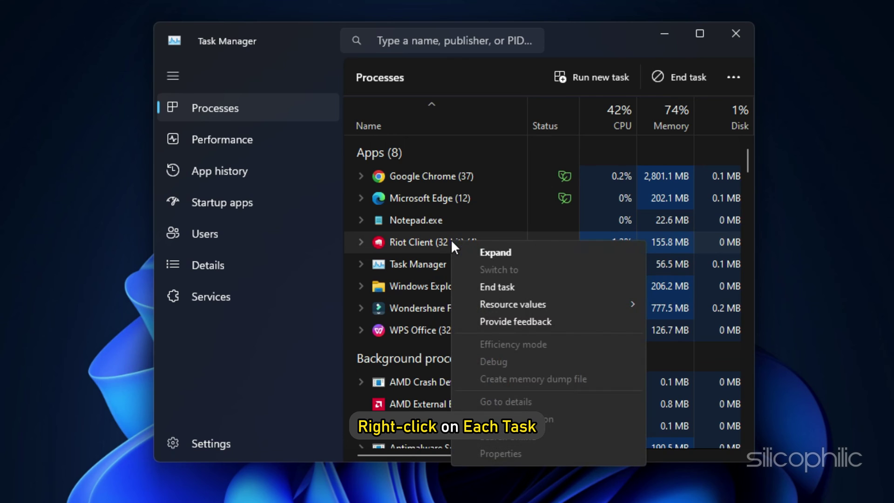
{"action": "left_click", "coordinate": [553, 286]}
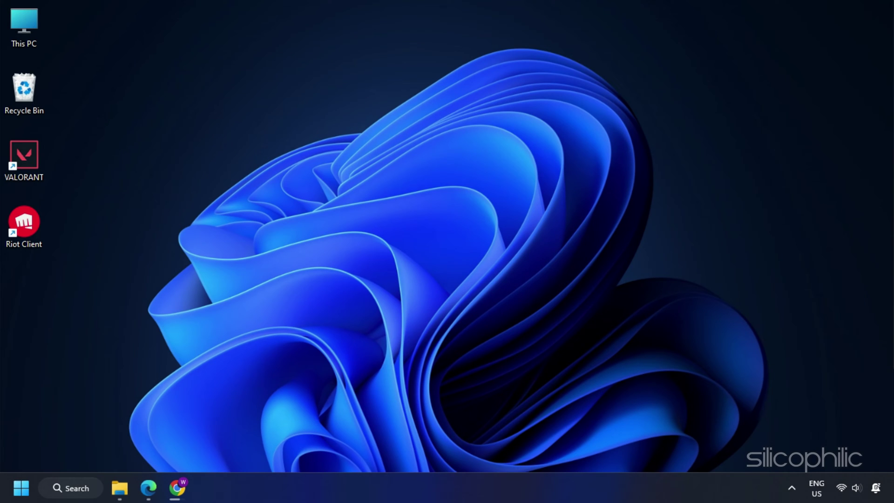
Step: Enable 'Run this program as an administrator' on the VALORANT shortcut's Compatibility settings and apply it
{"action": "right_click", "coordinate": [24, 155]}
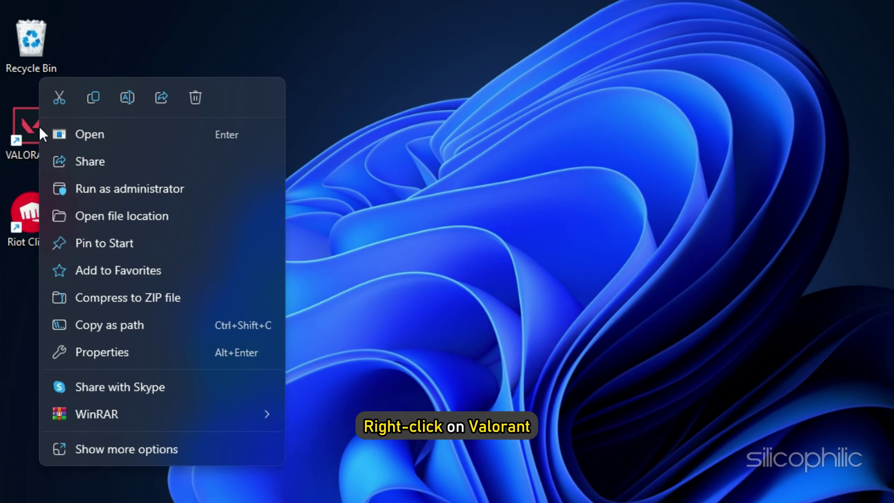
{"action": "left_click", "coordinate": [164, 353]}
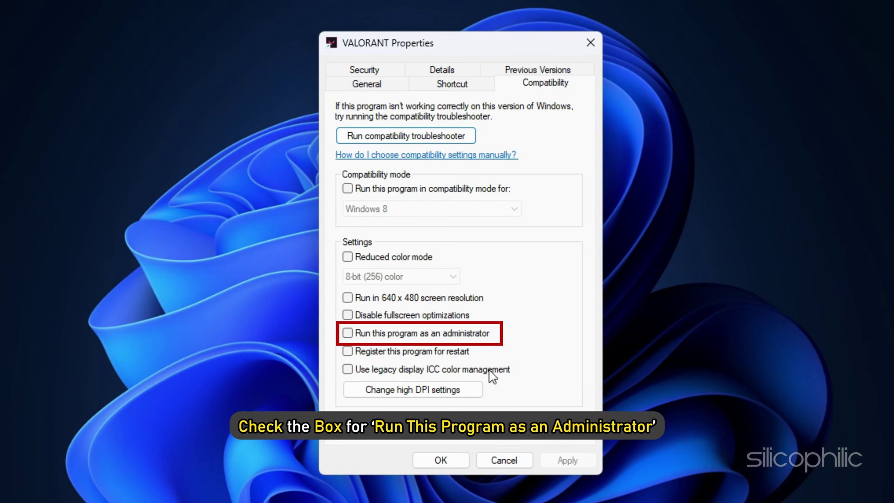
{"action": "left_click", "coordinate": [348, 333]}
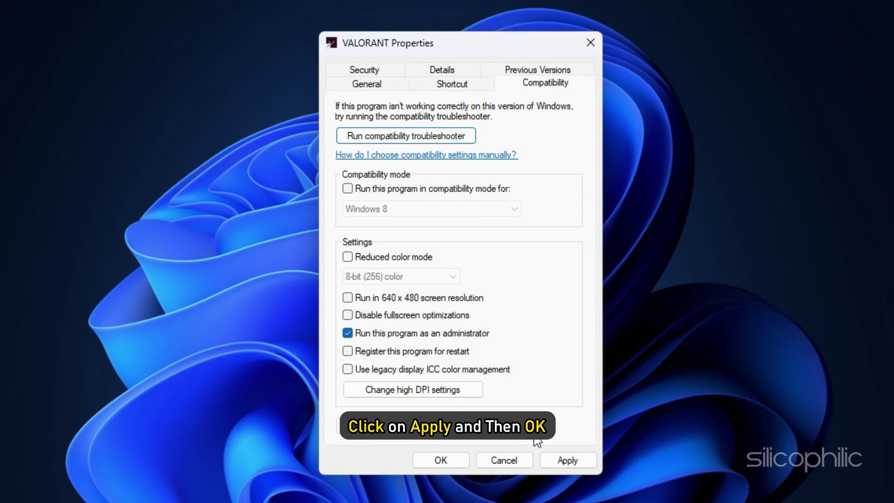
{"action": "left_click", "coordinate": [581, 459]}
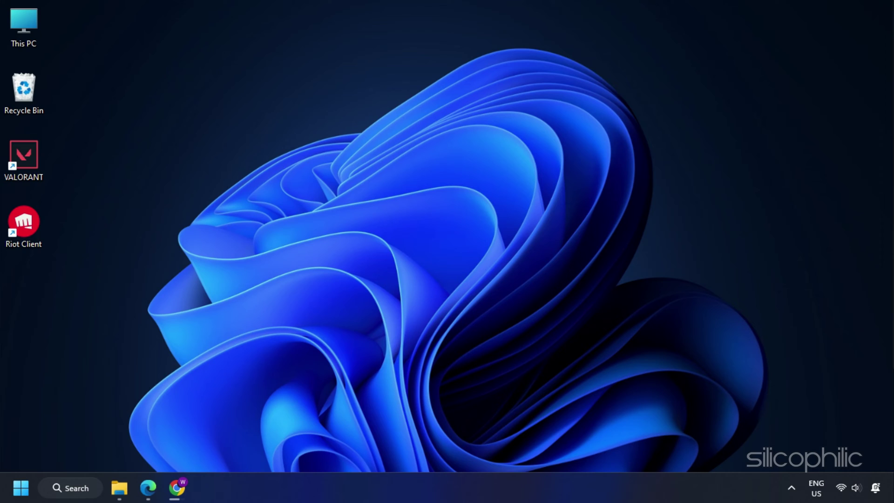
Step: Launch Command Prompt as administrator from a CMD search, accepting the UAC prompt
{"action": "left_click", "coordinate": [75, 490]}
{"action": "type", "text": "CM"}
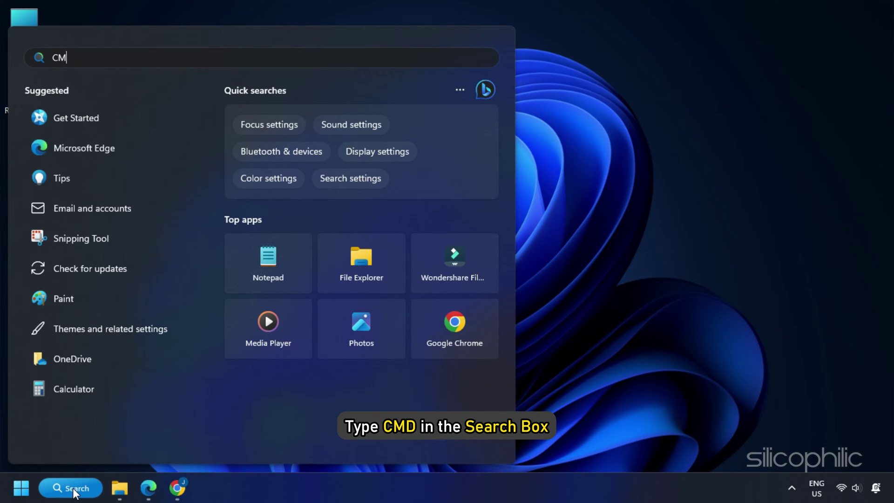
{"action": "type", "text": "D"}
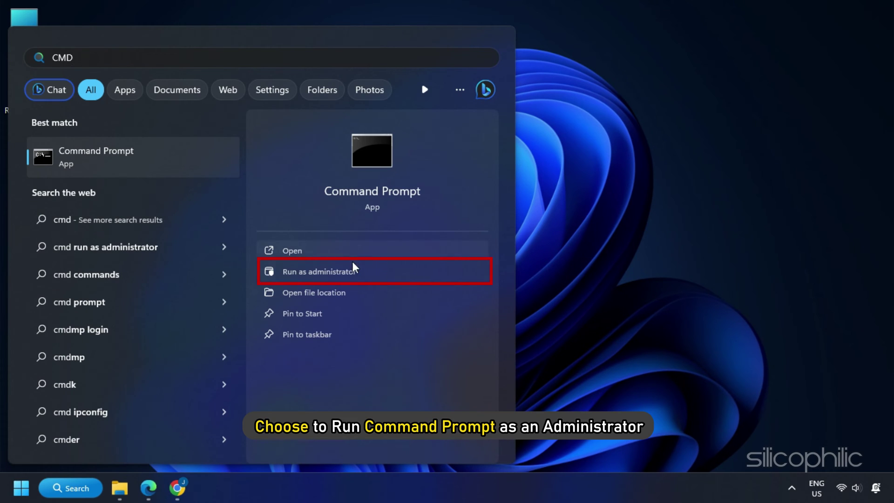
{"action": "left_click", "coordinate": [376, 276]}
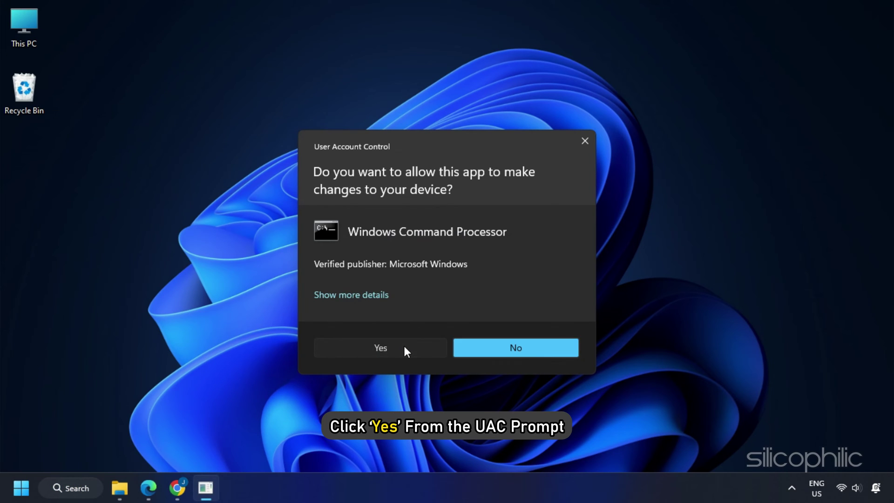
{"action": "left_click", "coordinate": [405, 346]}
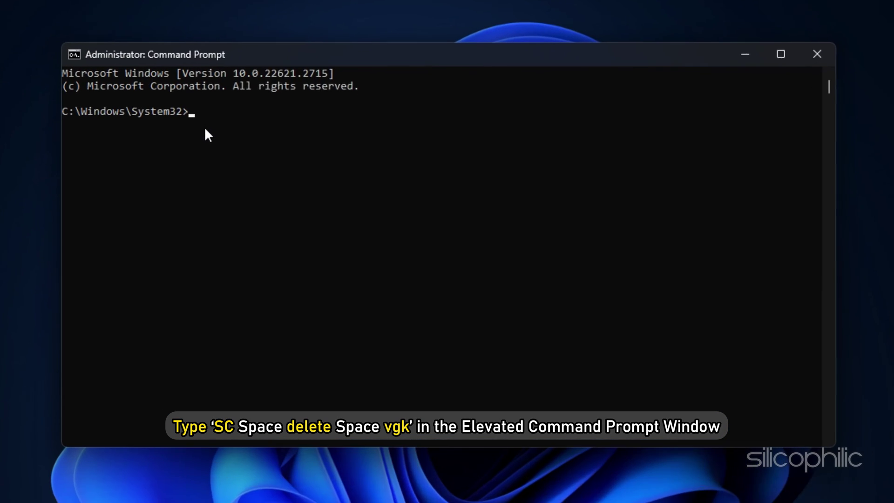
{"action": "type", "text": "SC de"}
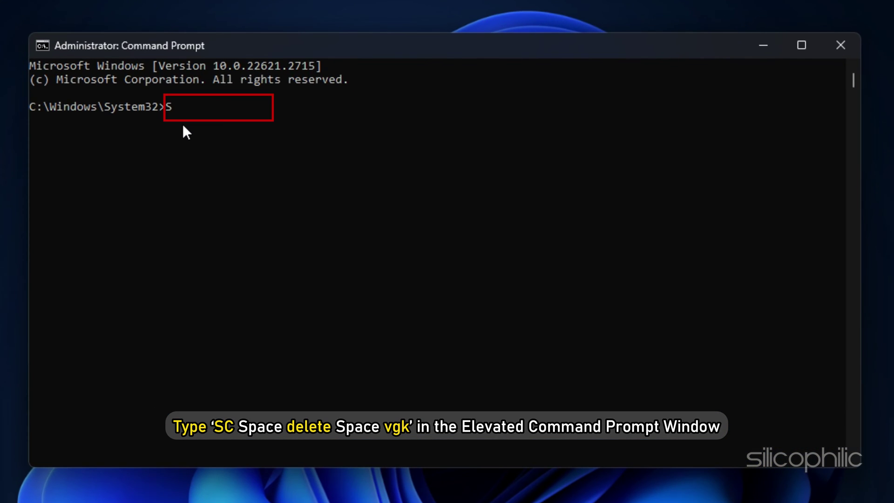
{"action": "type", "text": "le"}
{"action": "type", "text": "te vgk"}
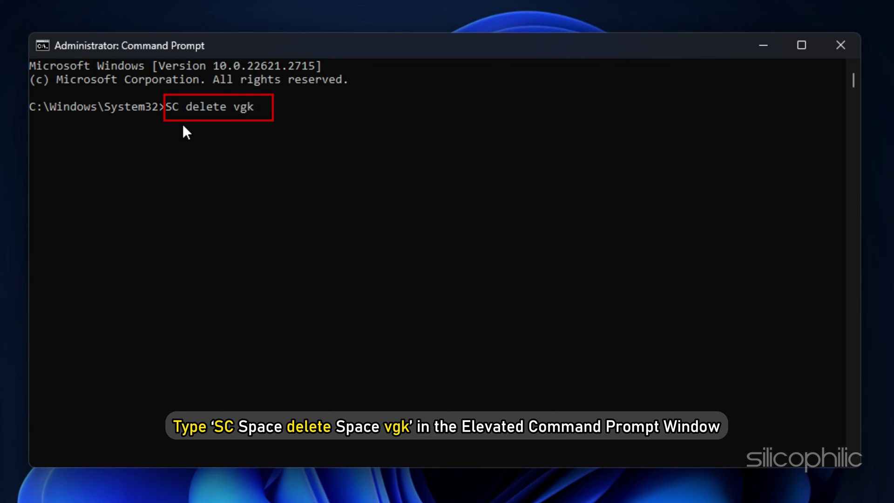
{"action": "type", "text": "SC delete vgc"}
Step: Run 'sc delete vgk' and 'sc delete vgc', then close Command Prompt
{"action": "key", "text": "Return"}
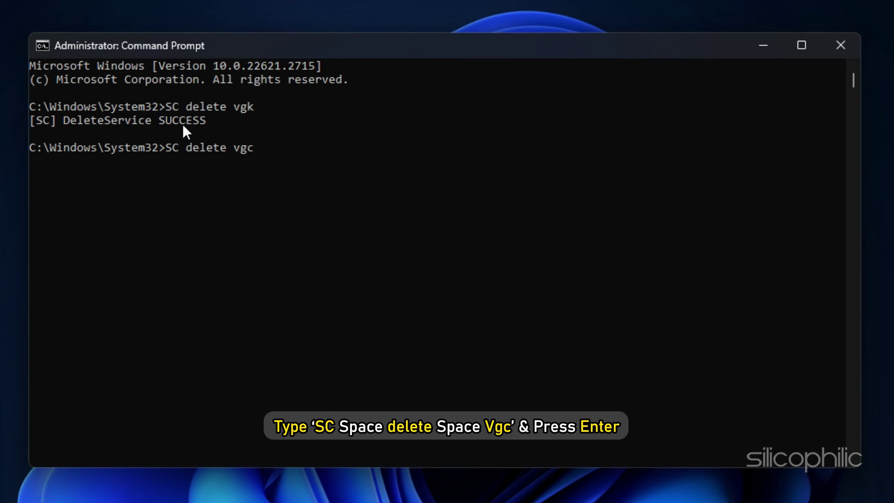
{"action": "key", "text": "Return"}
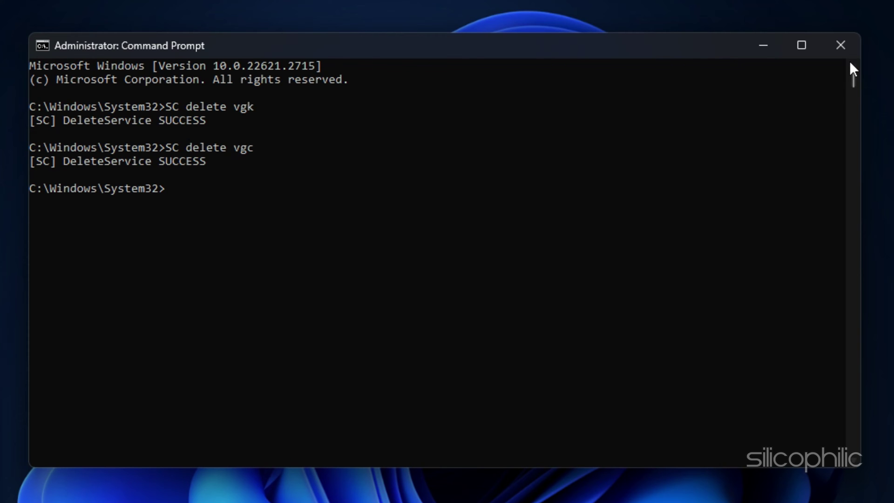
{"action": "left_click", "coordinate": [843, 47]}
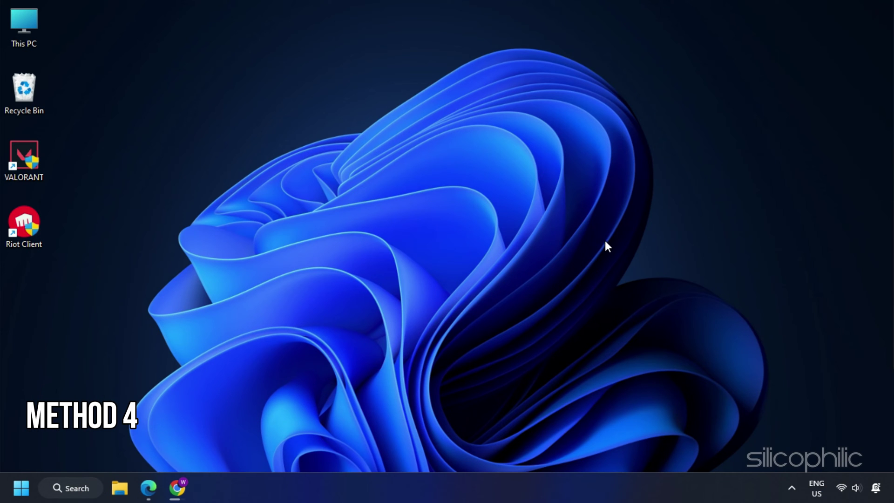
Step: Launch Control Panel from search and switch its View by setting to Category
{"action": "left_click", "coordinate": [74, 487]}
{"action": "type", "text": "control panel"}
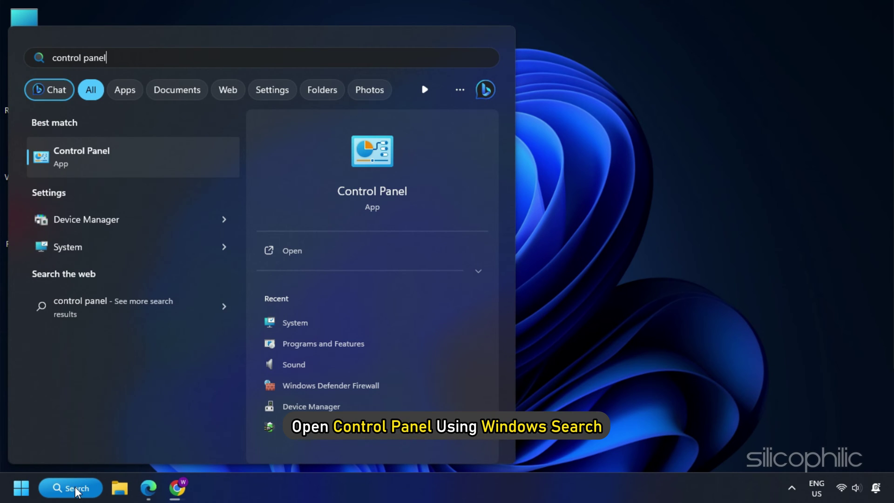
{"action": "left_click", "coordinate": [142, 155]}
{"action": "left_click", "coordinate": [831, 75]}
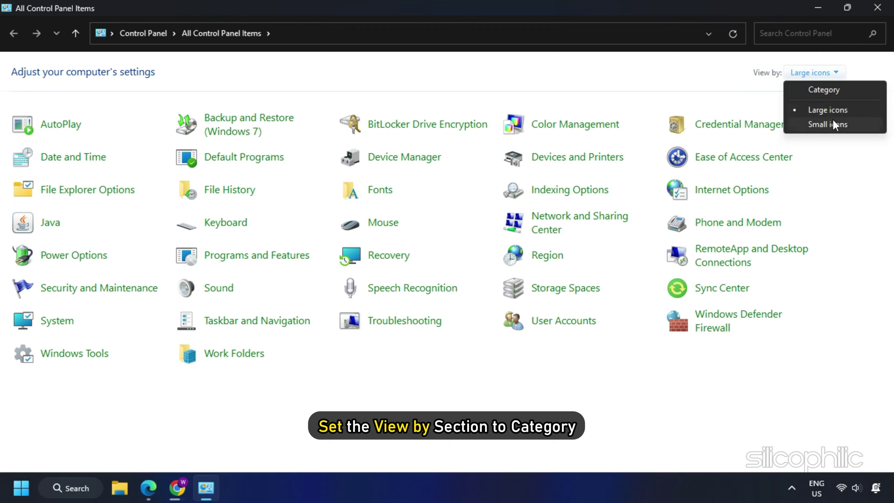
{"action": "left_click", "coordinate": [824, 90]}
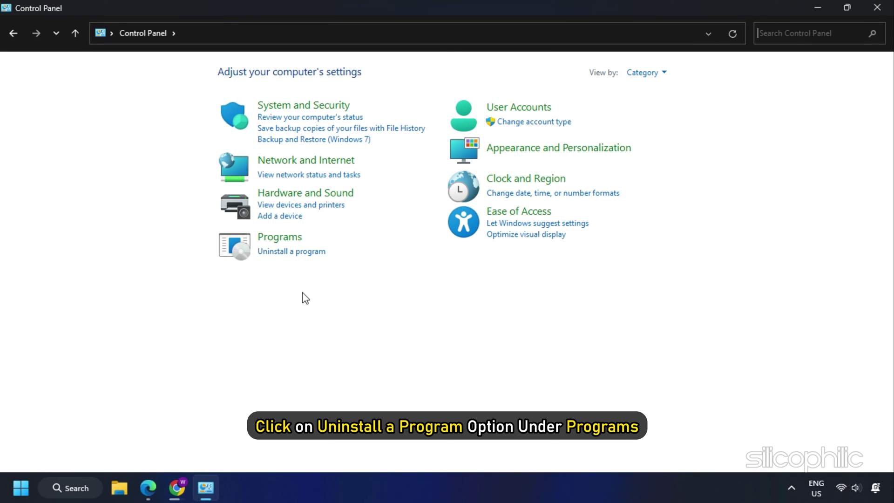
Step: Uninstall Riot Vanguard from Programs and Features, confirming UAC and removal, then close the window
{"action": "left_click", "coordinate": [320, 253]}
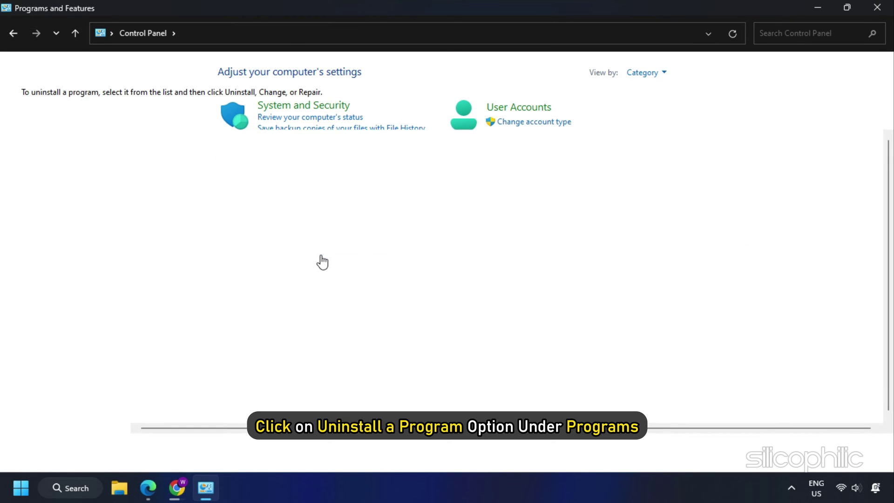
{"action": "scroll", "coordinate": [321, 255], "scroll_direction": "down", "scroll_amount": 5}
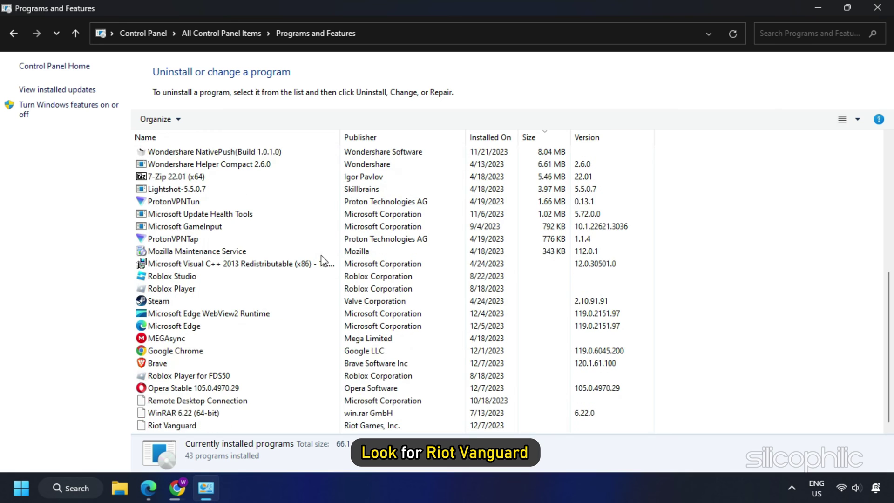
{"action": "right_click", "coordinate": [202, 425]}
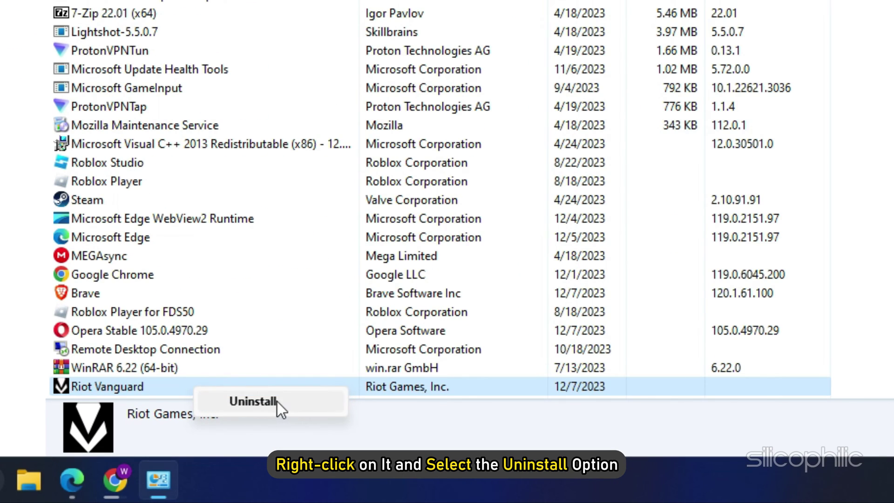
{"action": "left_click", "coordinate": [295, 400]}
{"action": "left_click", "coordinate": [393, 388]}
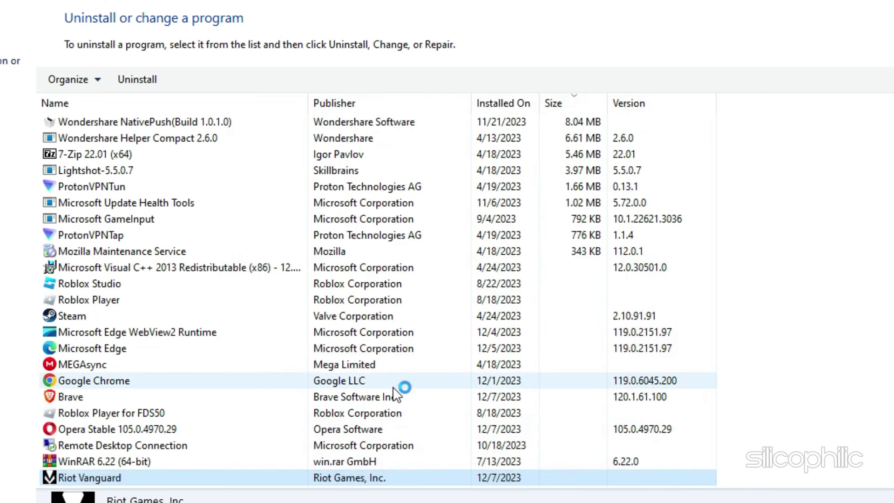
{"action": "left_click", "coordinate": [448, 314]}
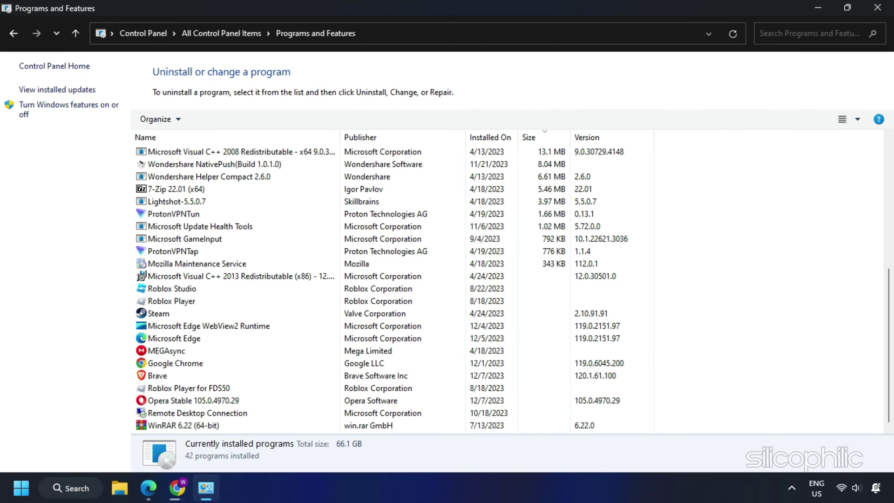
{"action": "left_click", "coordinate": [877, 9]}
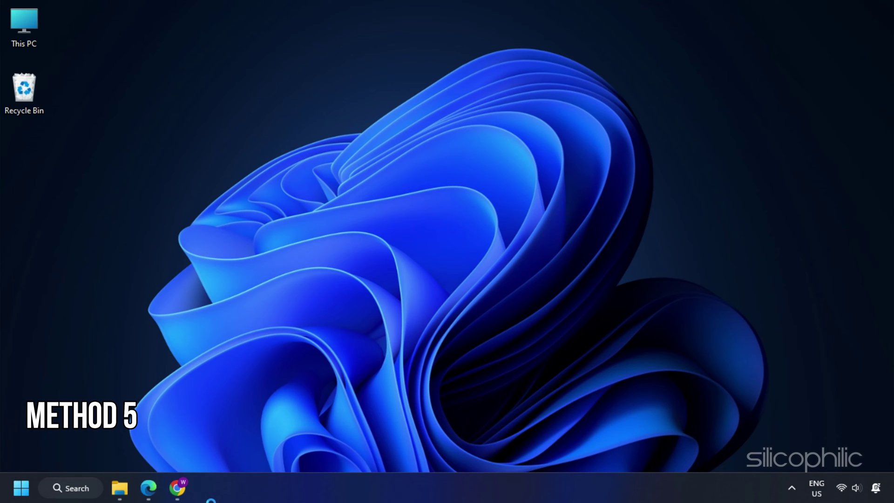
Step: Search 'riot game support', reach Submit a Ticket on Riot Games Support and choose VALORANT
{"action": "left_click", "coordinate": [178, 489]}
{"action": "type", "text": "riot game su"}
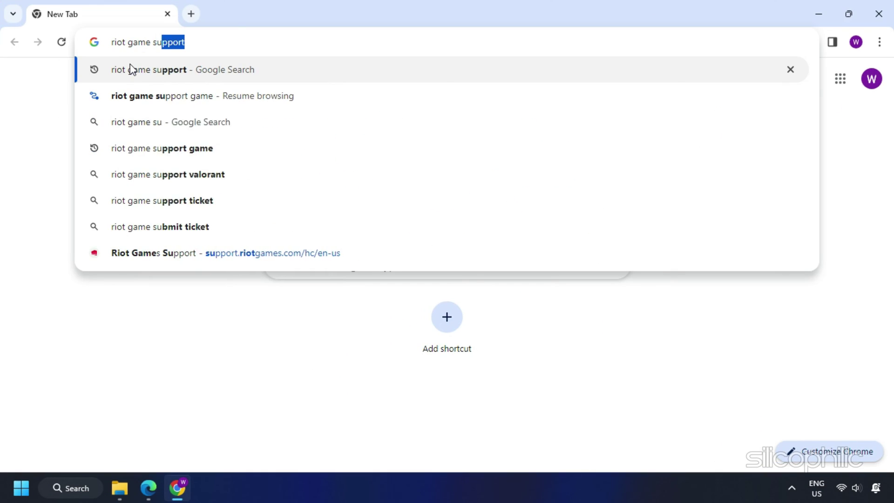
{"action": "key", "text": "Return"}
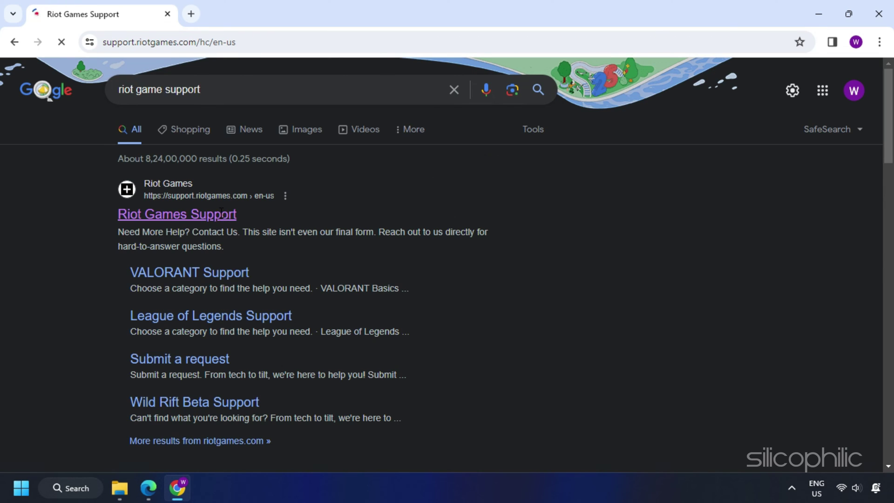
{"action": "scroll", "coordinate": [420, 311], "scroll_direction": "down", "scroll_amount": 1}
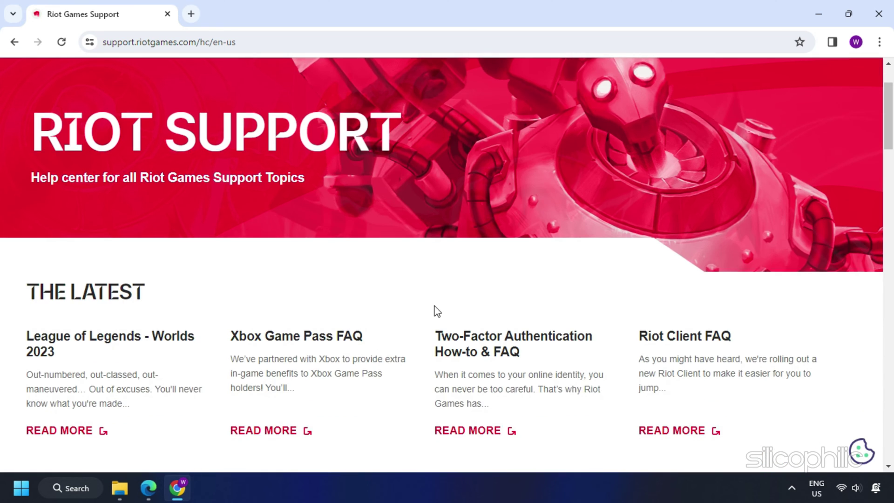
{"action": "scroll", "coordinate": [430, 309], "scroll_direction": "down", "scroll_amount": 1}
{"action": "scroll", "coordinate": [430, 310], "scroll_direction": "down", "scroll_amount": 3}
{"action": "scroll", "coordinate": [430, 311], "scroll_direction": "down", "scroll_amount": 3}
{"action": "scroll", "coordinate": [431, 309], "scroll_direction": "down", "scroll_amount": 5}
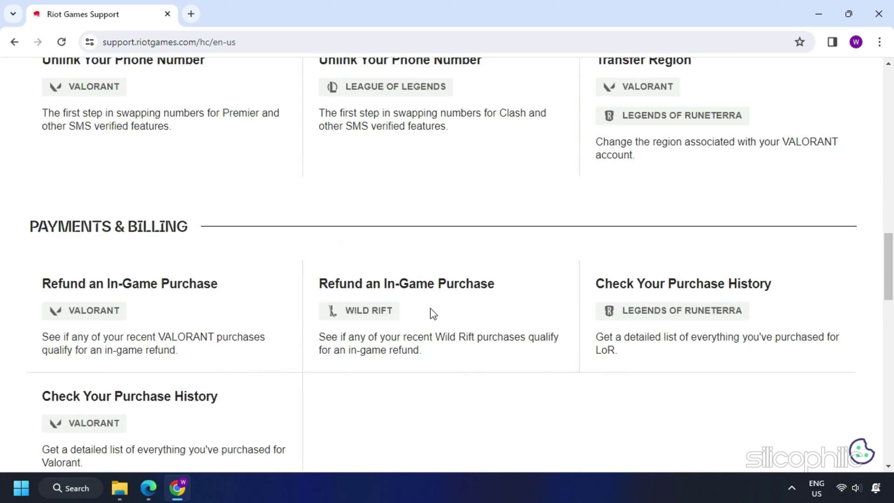
{"action": "scroll", "coordinate": [430, 309], "scroll_direction": "down", "scroll_amount": 5}
{"action": "scroll", "coordinate": [431, 310], "scroll_direction": "down", "scroll_amount": 5}
{"action": "scroll", "coordinate": [431, 310], "scroll_direction": "down", "scroll_amount": 2}
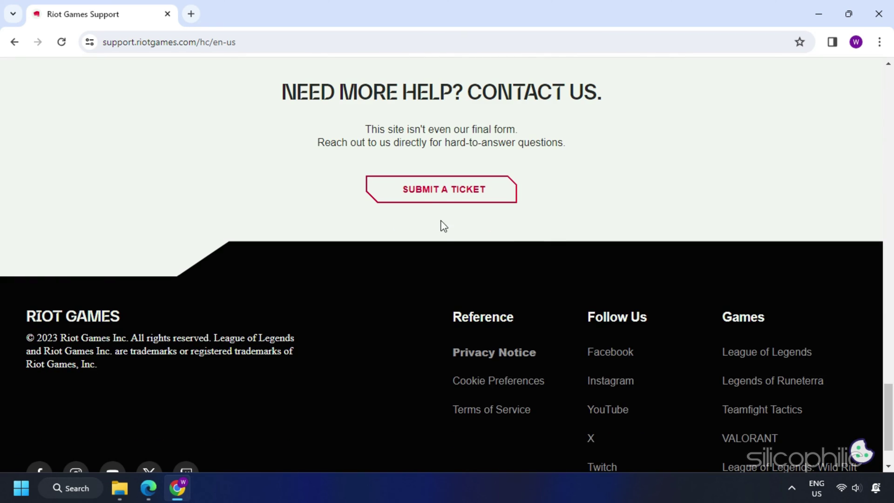
{"action": "left_click", "coordinate": [494, 201]}
{"action": "left_click", "coordinate": [488, 227]}
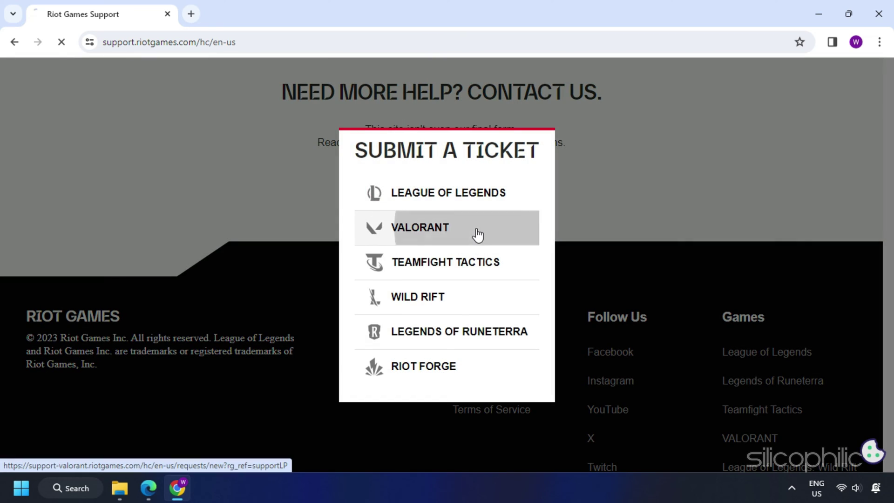